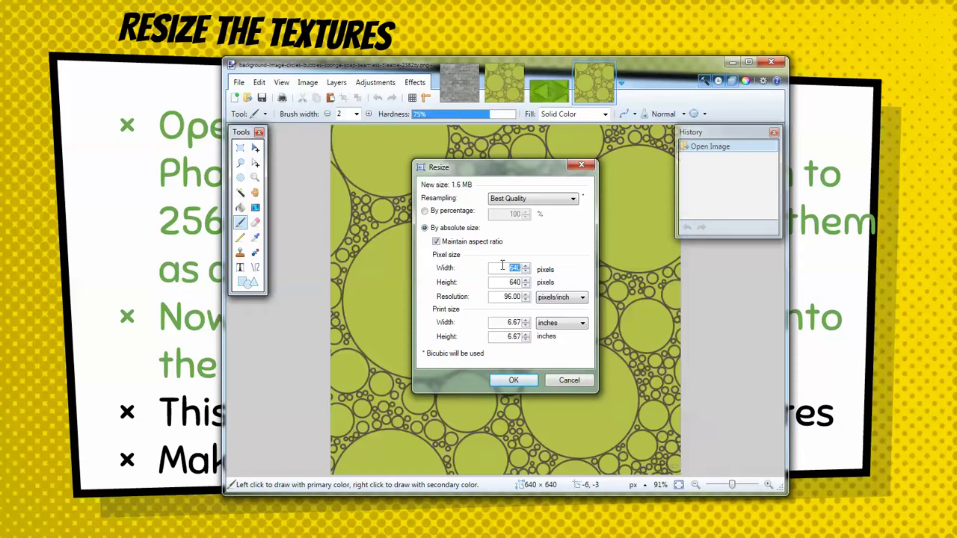
# Step: Resize the bubble image to 256 pixels wide with its aspect ratio maintained, and save it as a PNG over Bubbles.png
pyautogui.write('256')
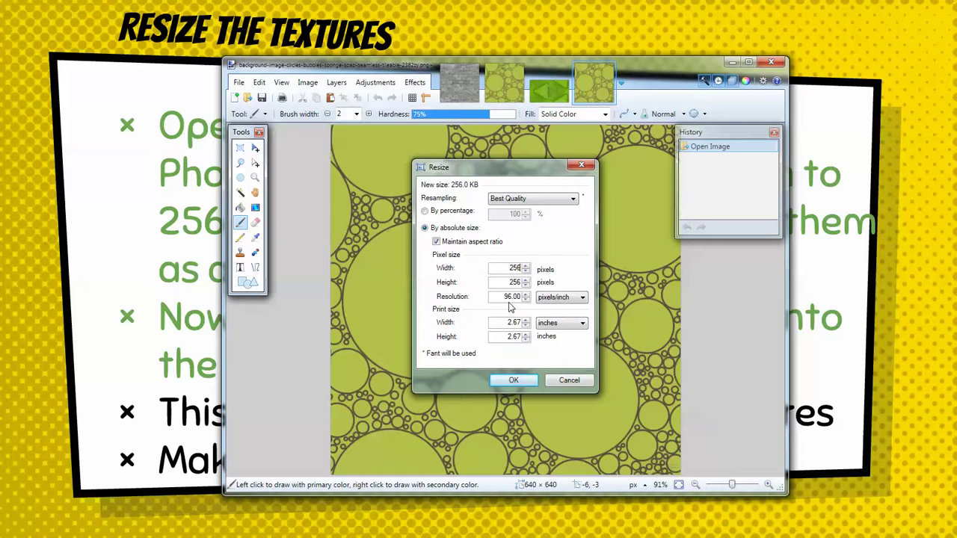
pyautogui.click(514, 381)
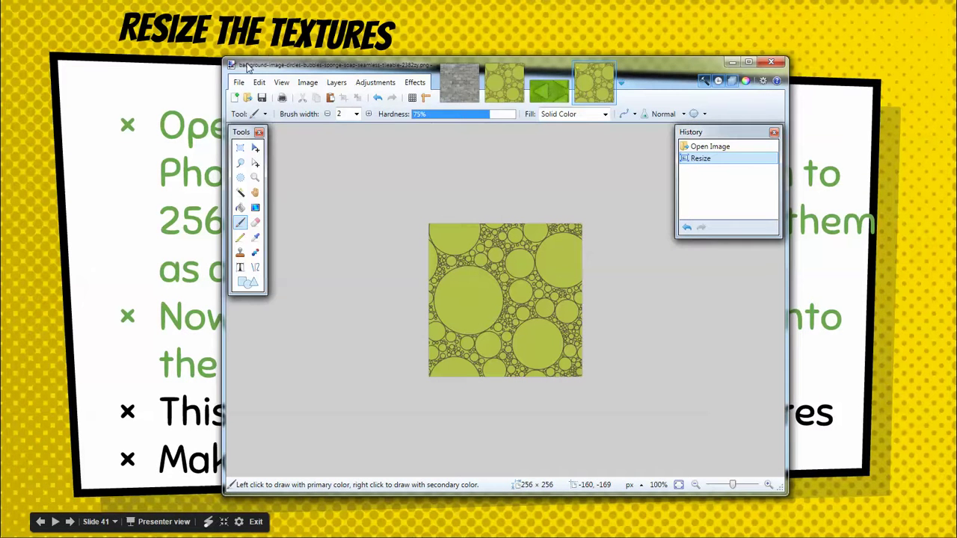
pyautogui.click(239, 83)
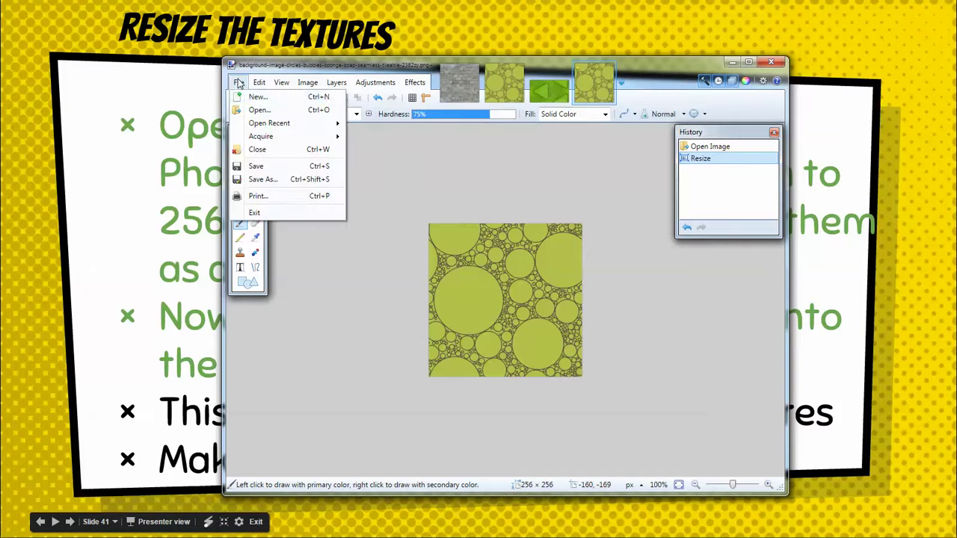
pyautogui.click(266, 178)
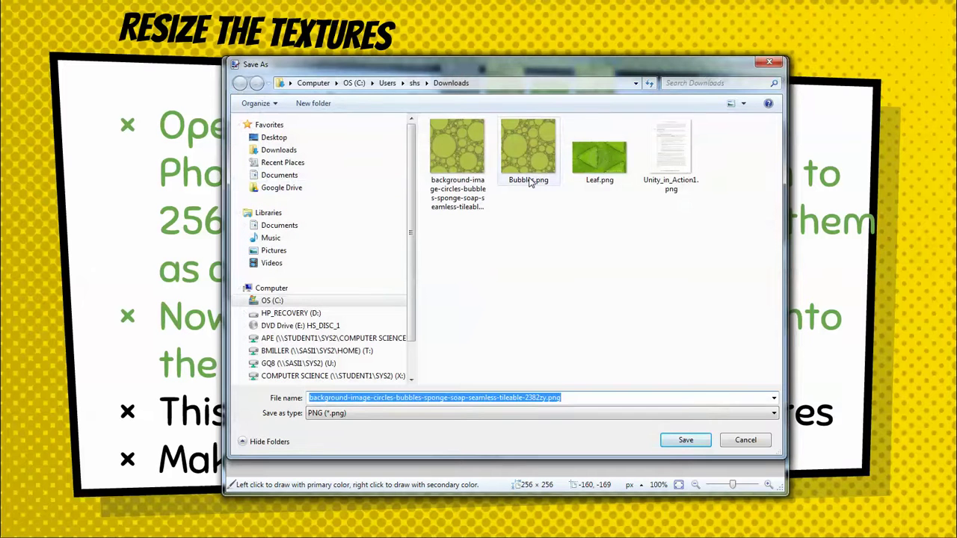
pyautogui.click(533, 153)
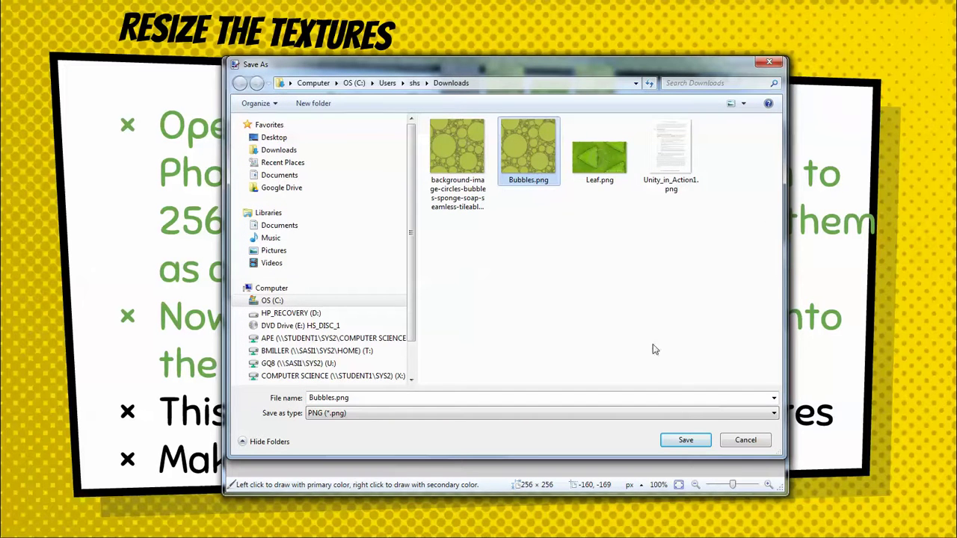
pyautogui.click(686, 440)
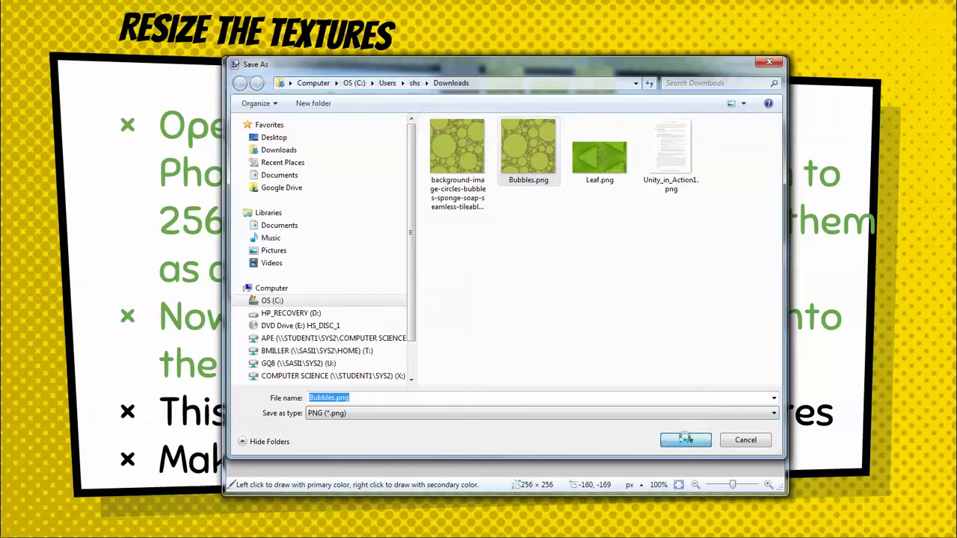
pyautogui.click(515, 281)
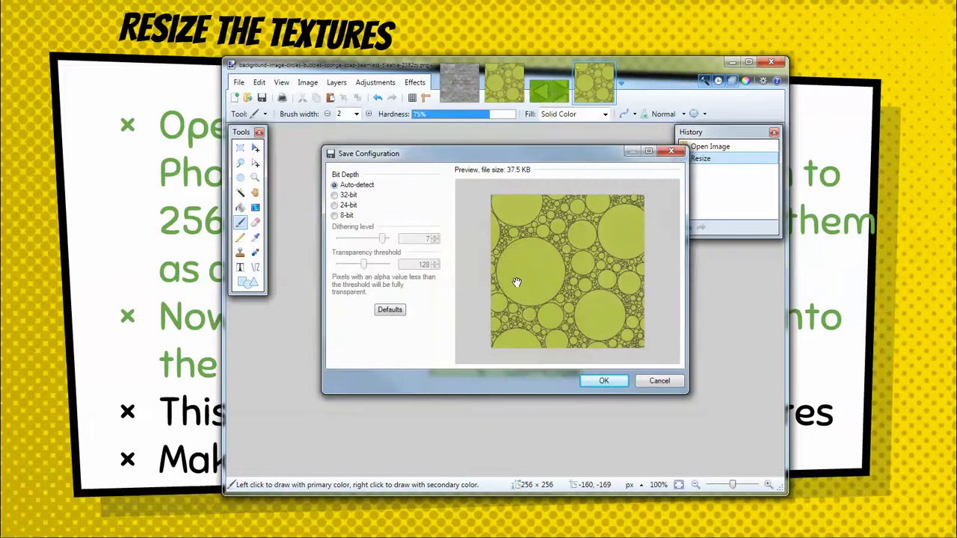
pyautogui.click(607, 381)
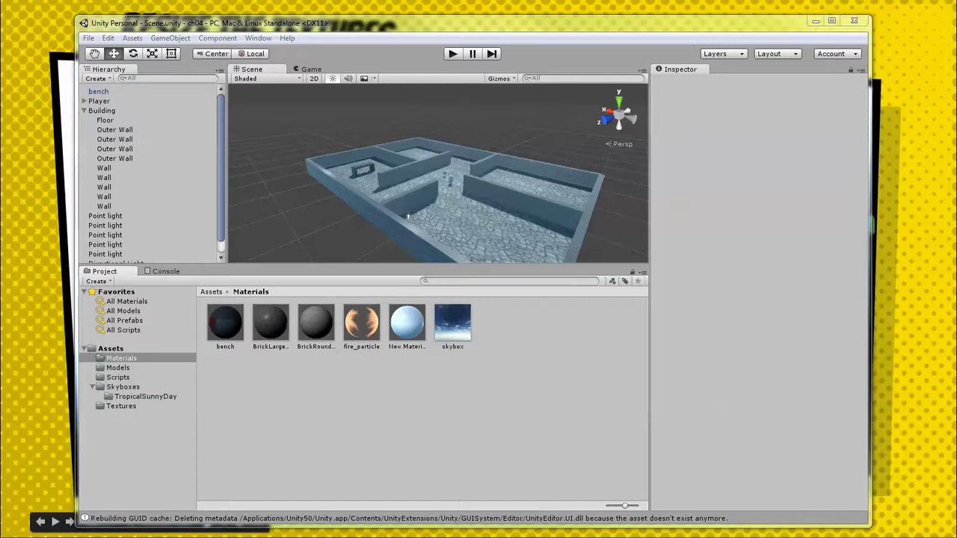
# Step: Import Bubbles.png and Leaf.png from the Downloads folder in Windows Explorer into the Unity project's Materials folder
pyautogui.hotkey('alt', 'Tab')
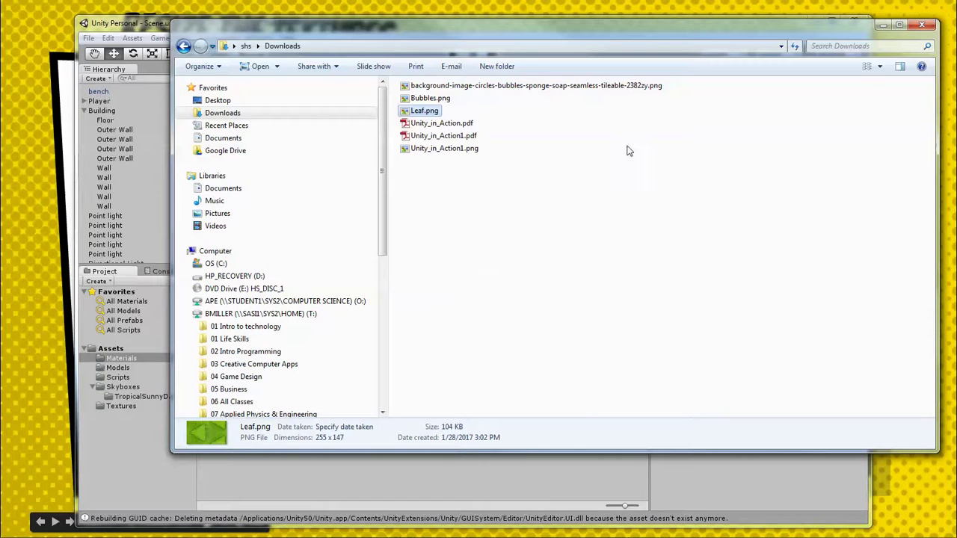
pyautogui.moveTo(536, 30); pyautogui.dragTo(894, 92)
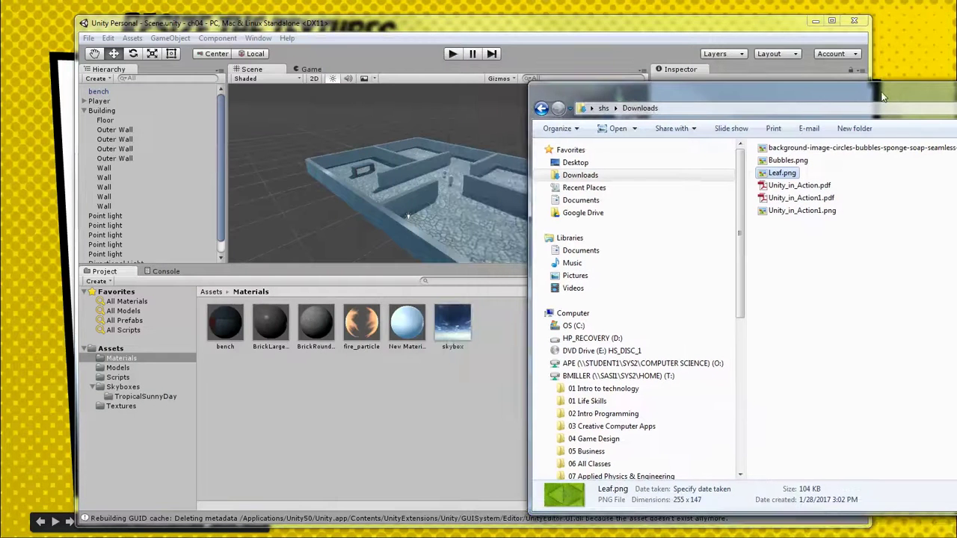
pyautogui.click(124, 362)
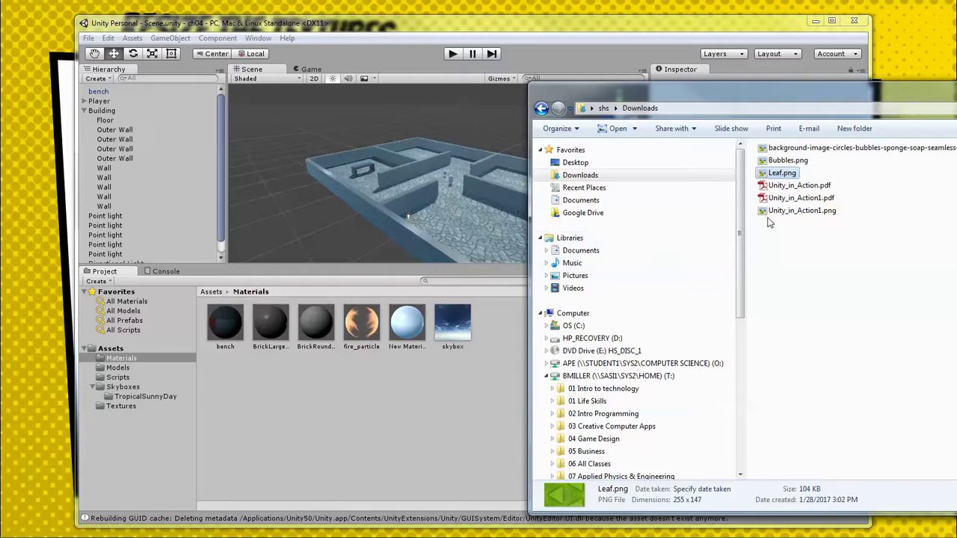
pyautogui.moveTo(788, 160); pyautogui.dragTo(355, 409)
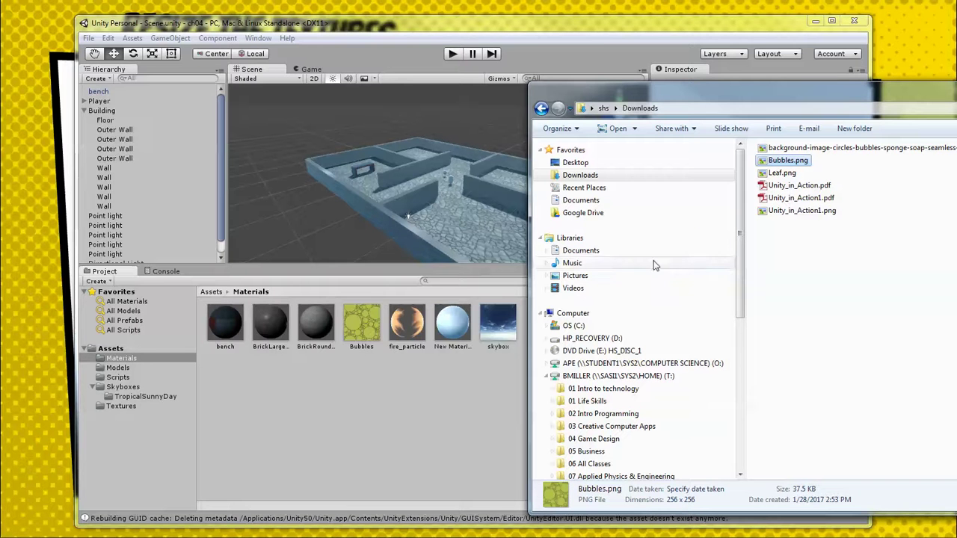
pyautogui.moveTo(781, 173); pyautogui.dragTo(391, 399)
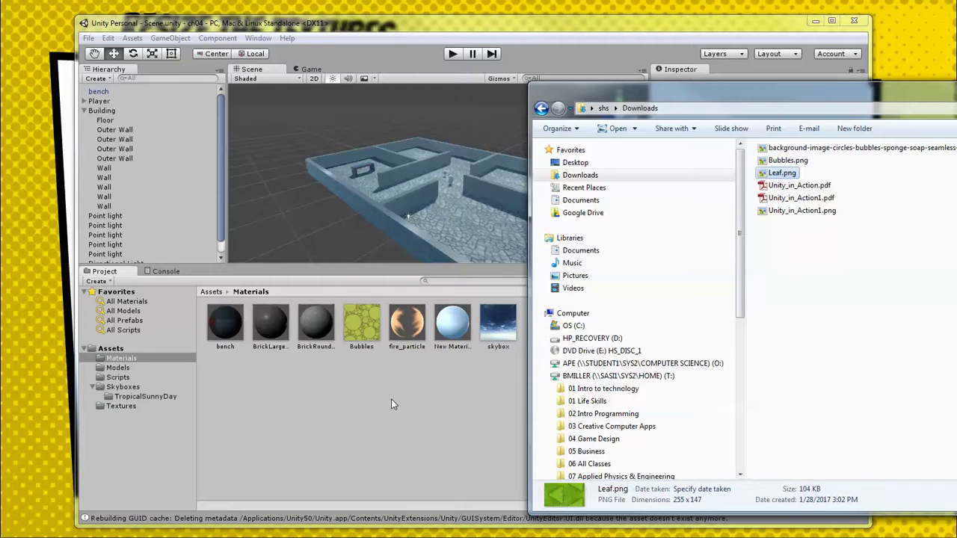
pyautogui.moveTo(583, 93); pyautogui.dragTo(937, 132)
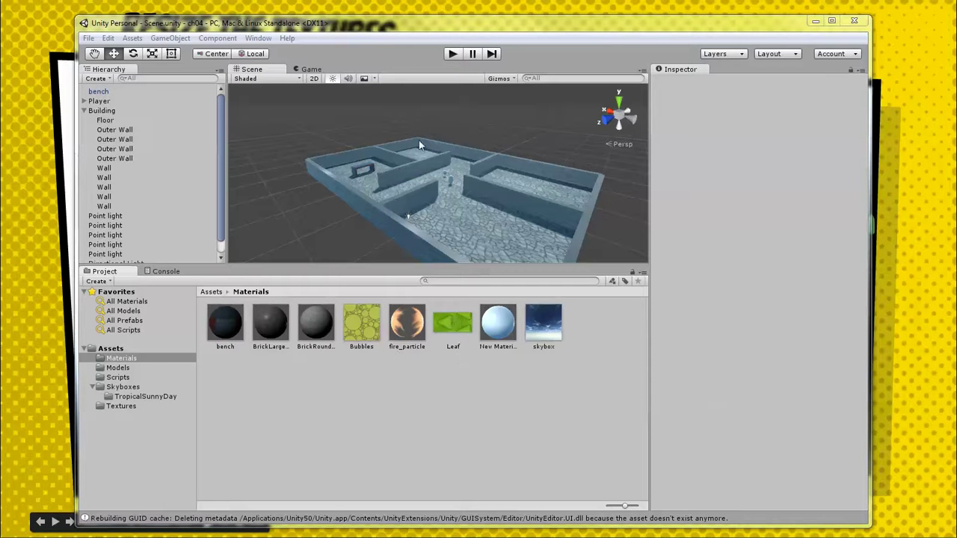
pyautogui.press('Right')
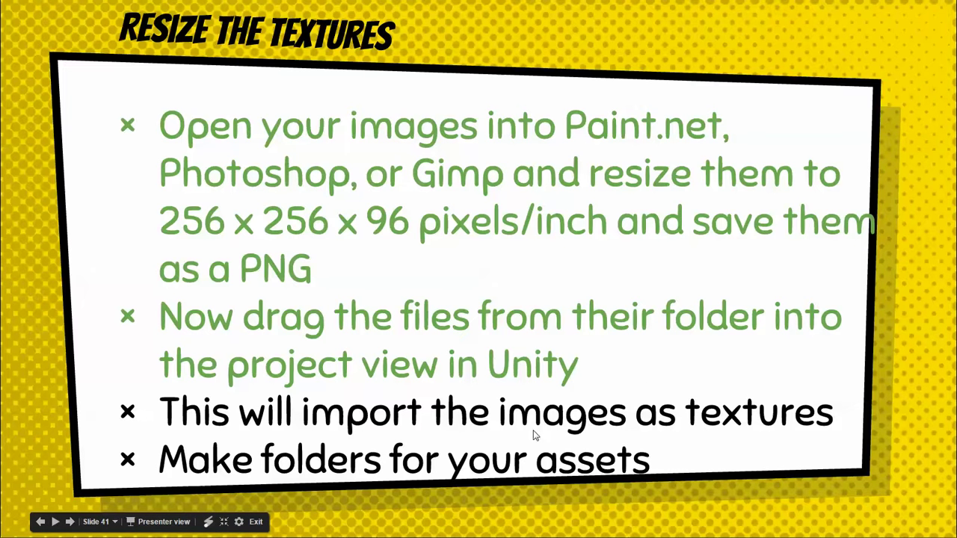
pyautogui.click(675, 449)
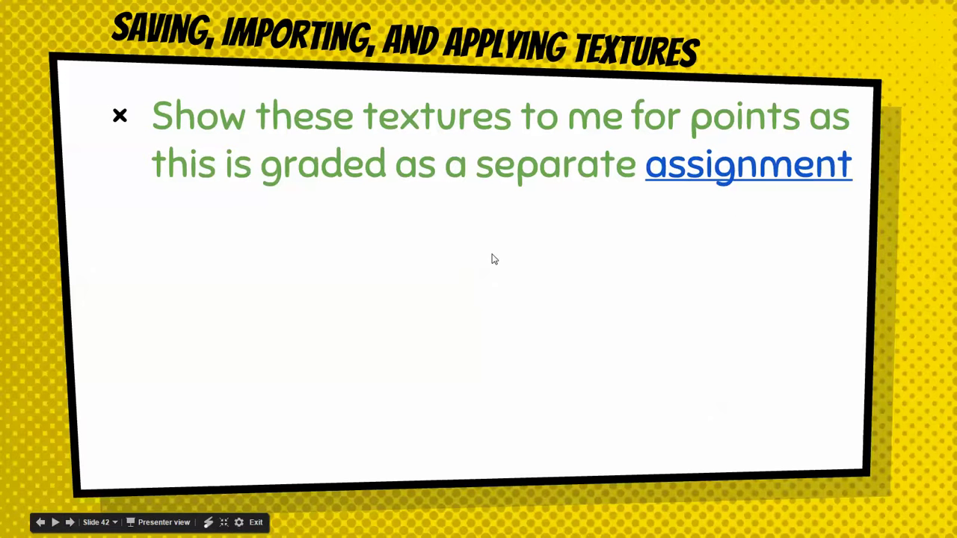
pyautogui.press('Right')
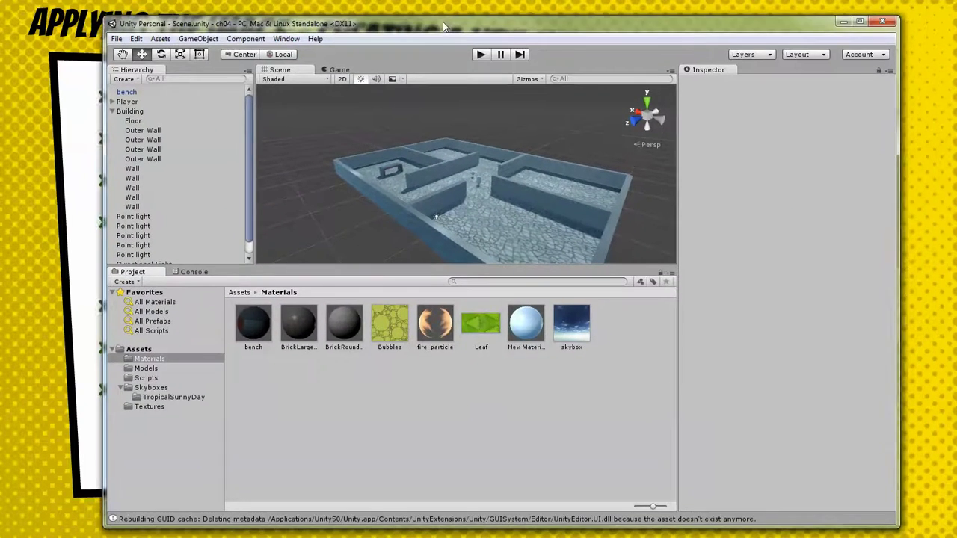
# Step: Create a new material in the Materials folder, keeping its default name
pyautogui.click(149, 39)
pyautogui.moveTo(132, 57)
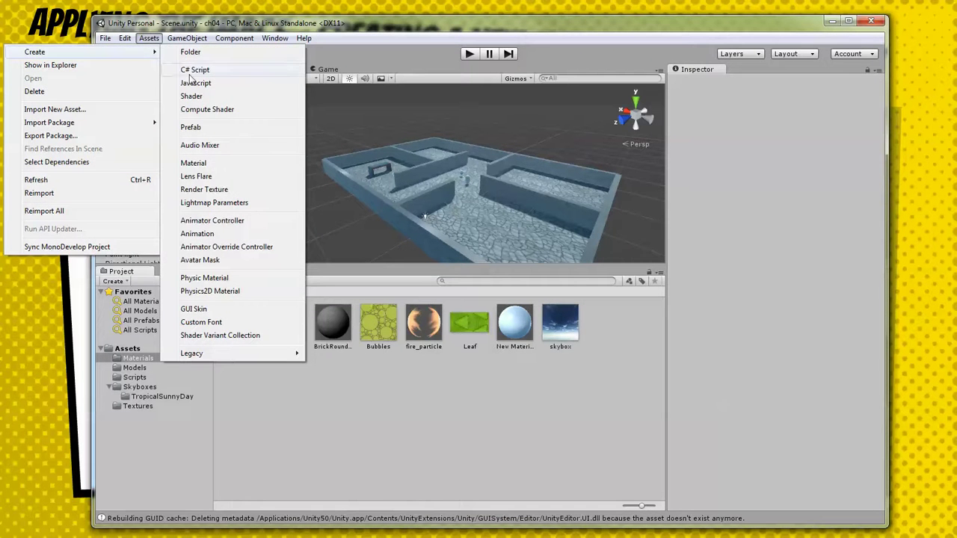
pyautogui.click(210, 163)
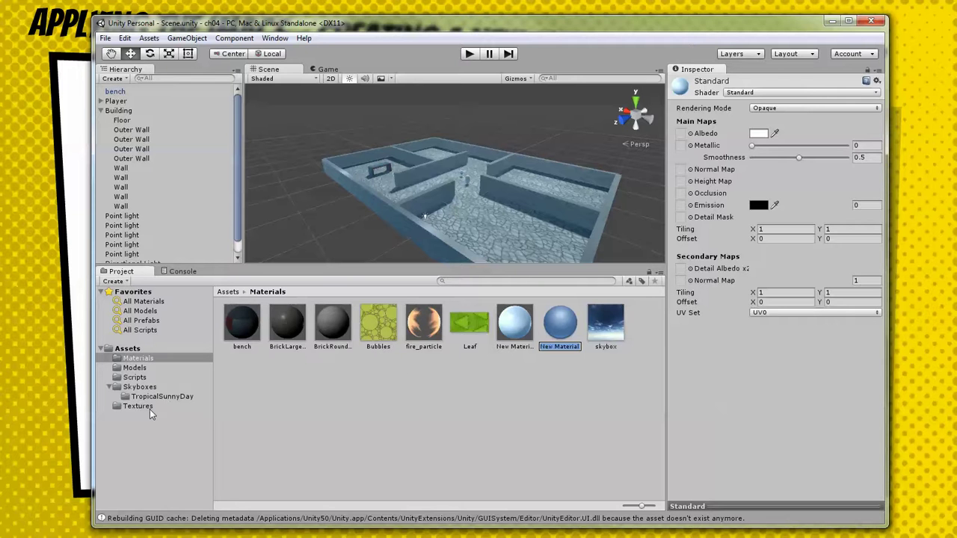
# Step: Try to move the Bubbles texture from the Materials folder into Textures, and check the Textures folder's contents
pyautogui.moveTo(369, 334); pyautogui.dragTo(148, 409)
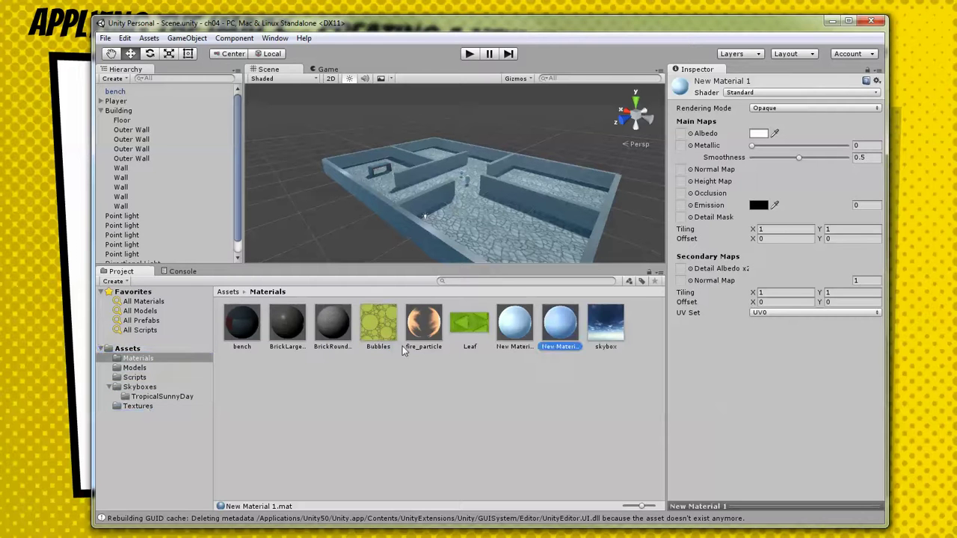
pyautogui.moveTo(369, 333); pyautogui.dragTo(128, 405)
pyautogui.click(131, 405)
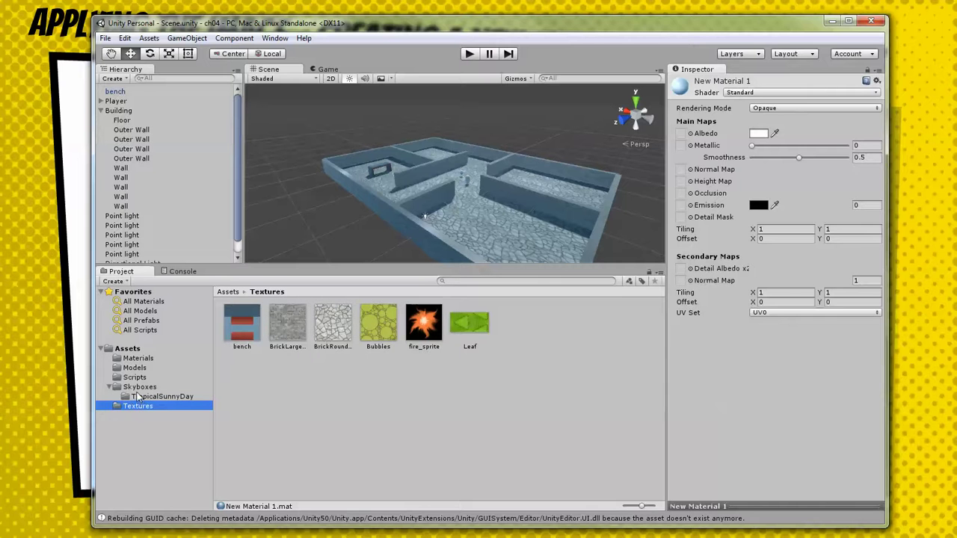
# Step: Delete the Bubbles and Leaf textures from the Materials folder
pyautogui.click(144, 361)
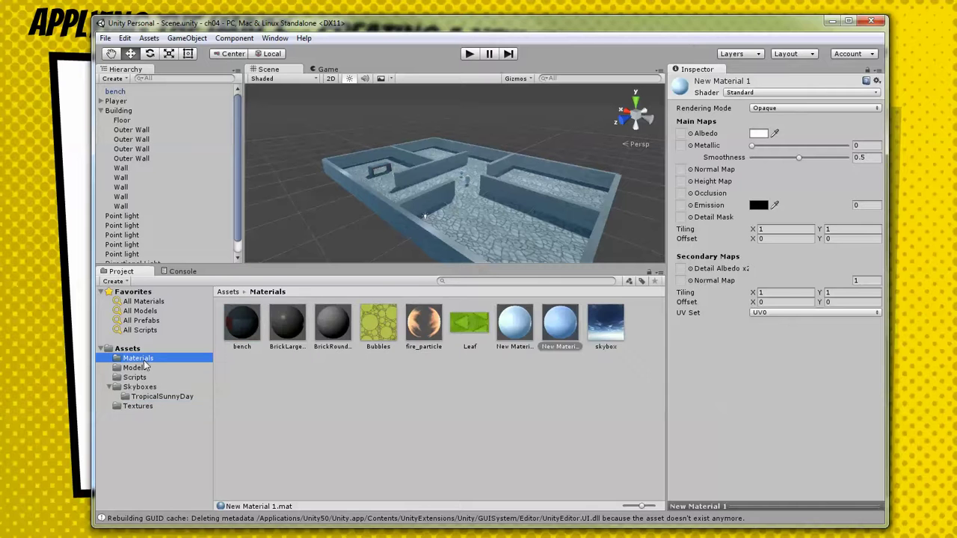
pyautogui.click(383, 325)
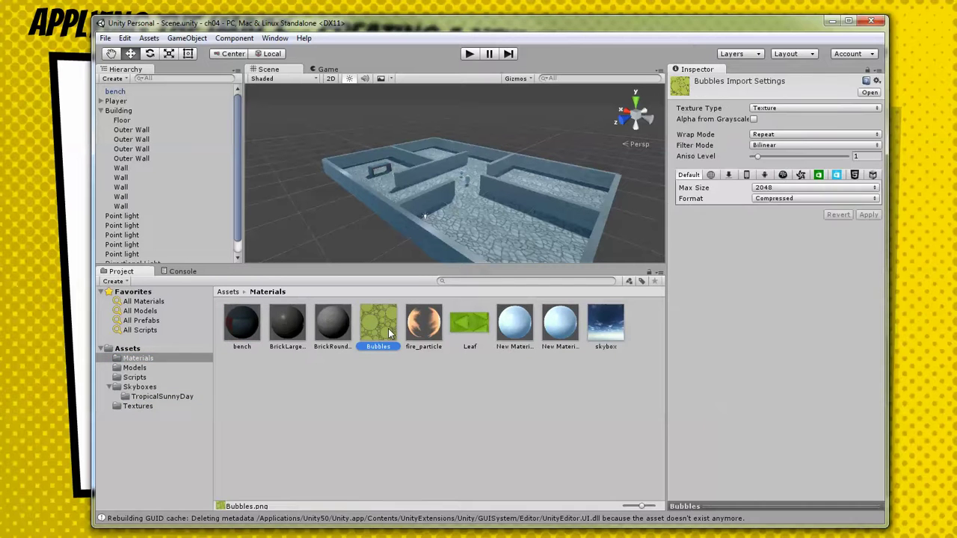
pyautogui.press('super+BackSpace')
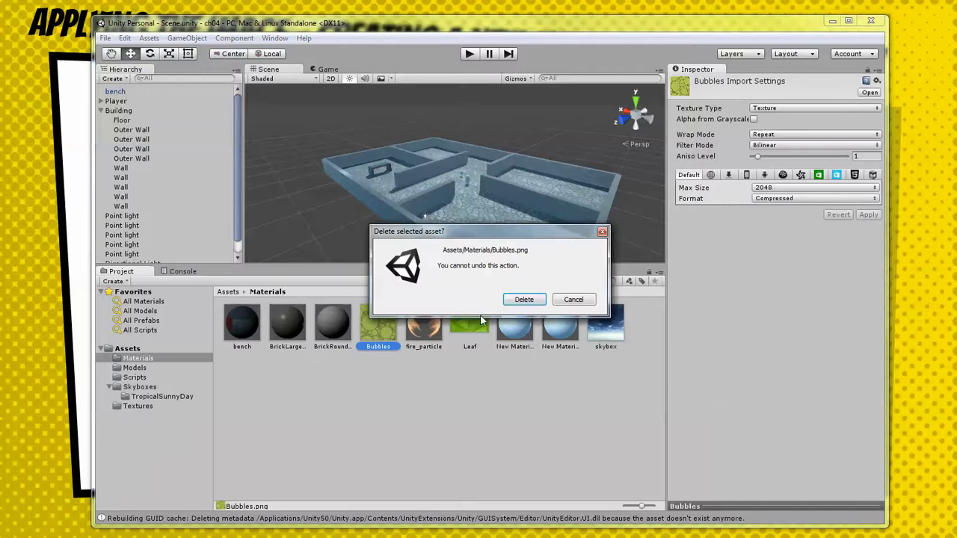
pyautogui.click(521, 300)
pyautogui.click(435, 327)
pyautogui.press('super+BackSpace')
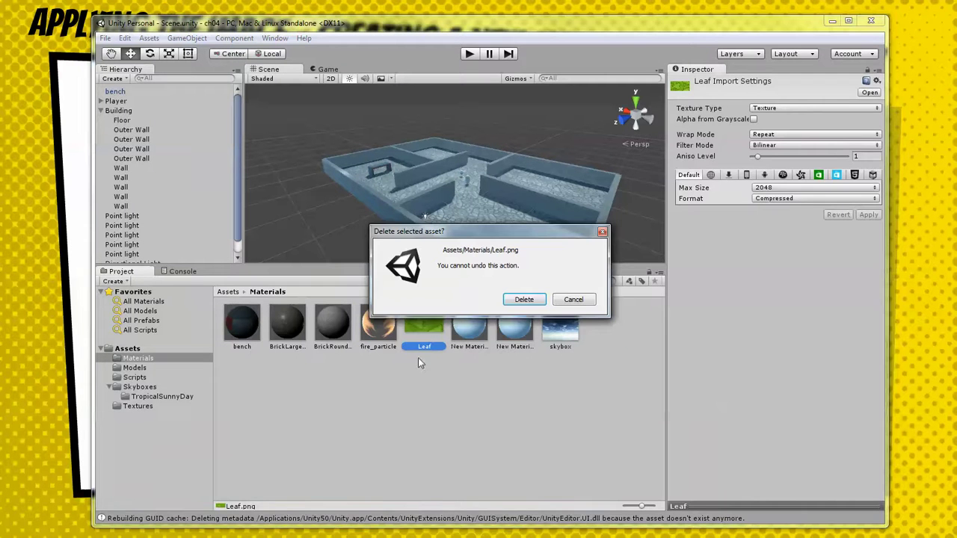
pyautogui.click(521, 300)
# Step: Create a new material in the Textures folder and name it Bubbles
pyautogui.click(139, 406)
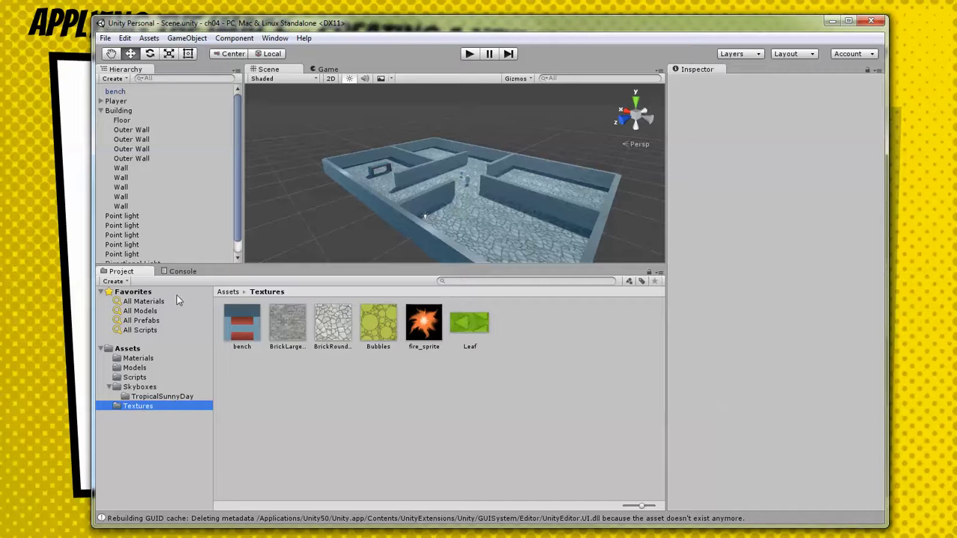
pyautogui.click(148, 38)
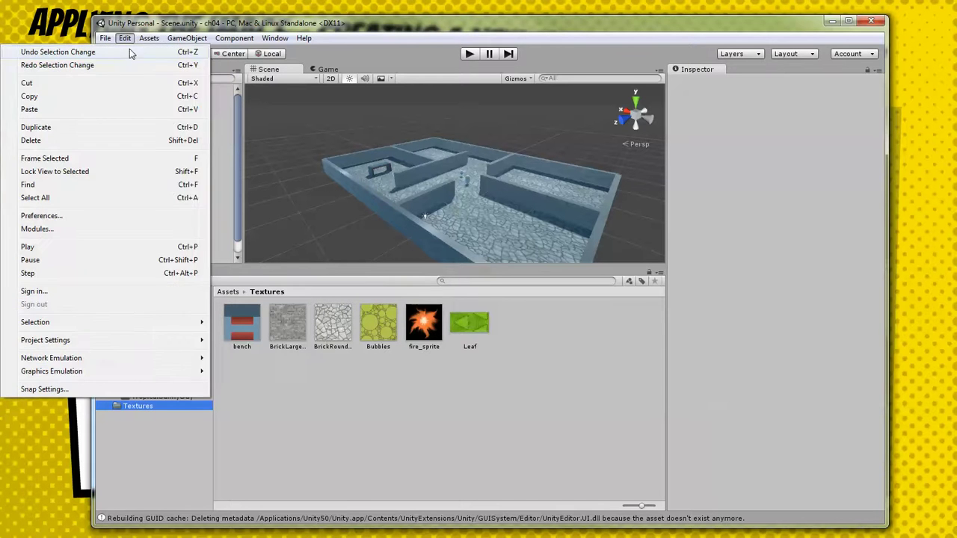
pyautogui.moveTo(126, 53)
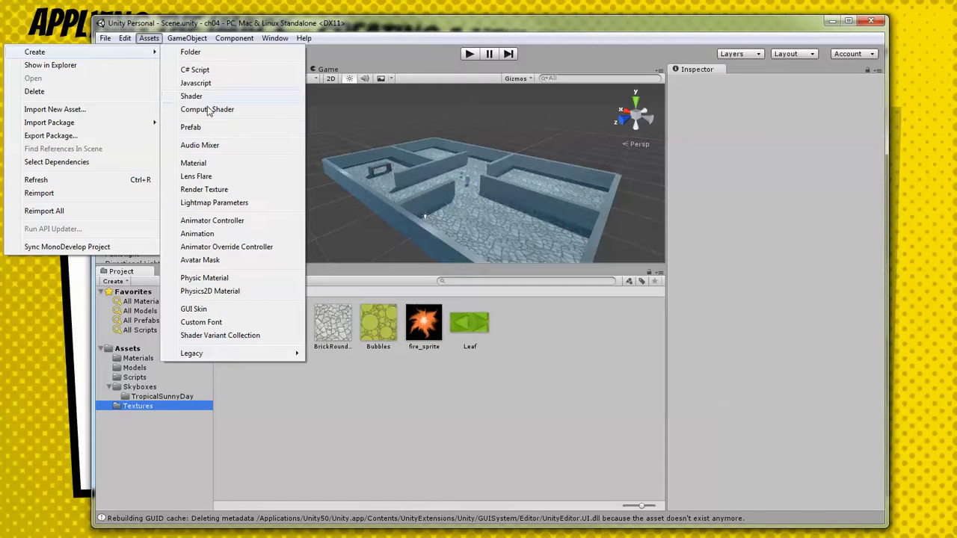
pyautogui.click(196, 163)
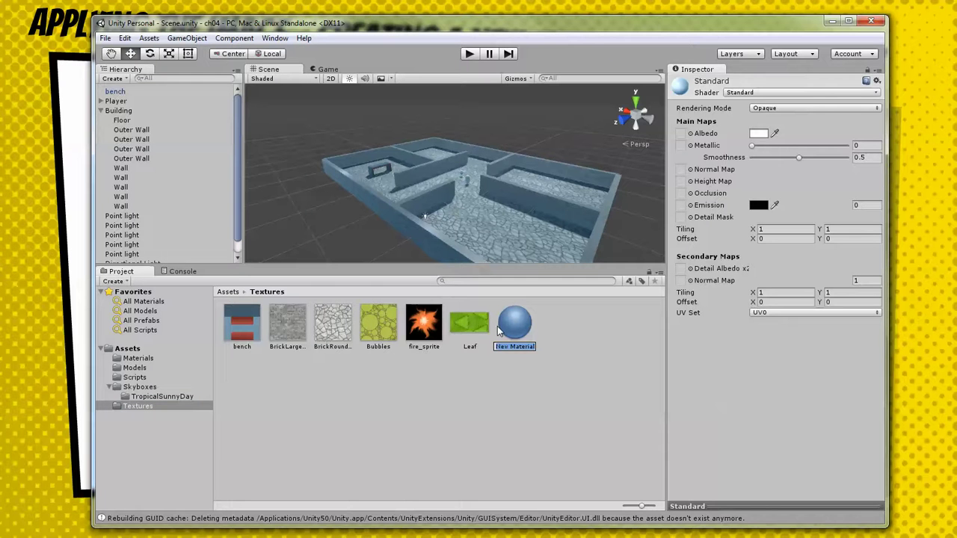
pyautogui.write('Bubbles')
pyautogui.press('Return')
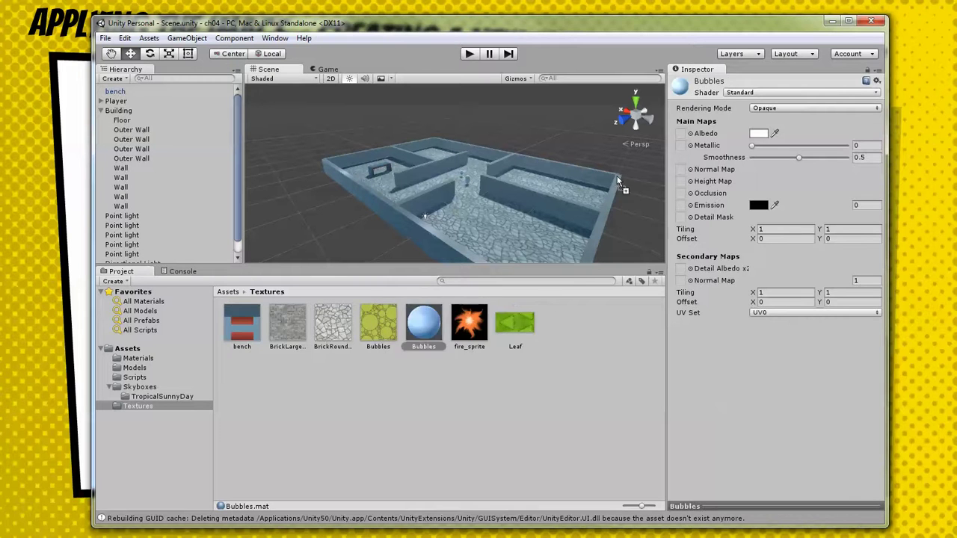
# Step: Assign the Bubbles texture to the Bubbles material's Albedo map and set its Metallic value to about 0.477
pyautogui.moveTo(694, 139); pyautogui.dragTo(682, 136)
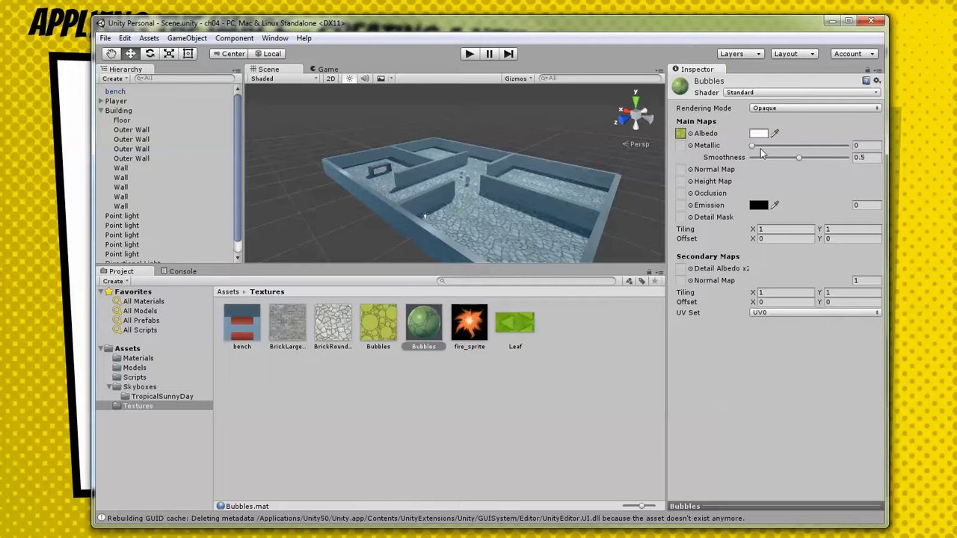
pyautogui.moveTo(755, 144); pyautogui.dragTo(797, 145)
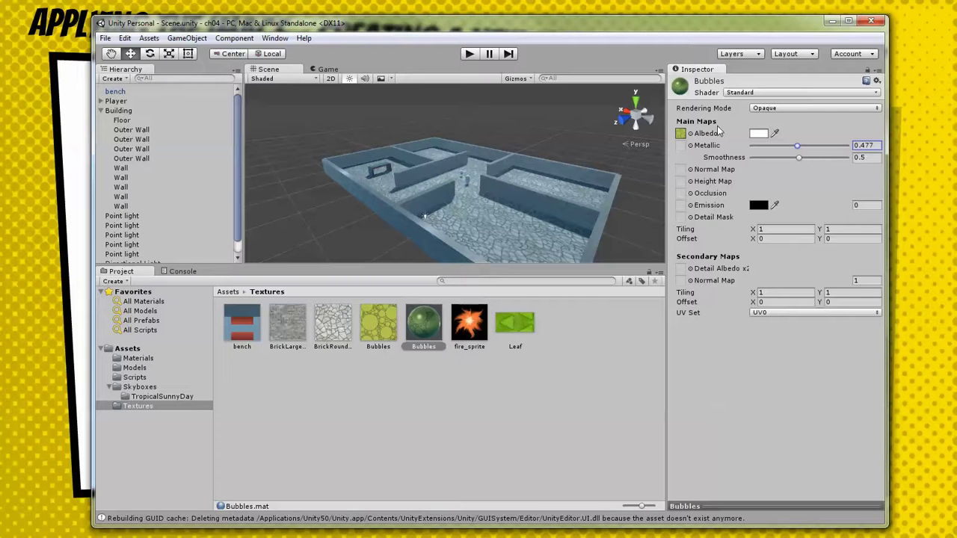
pyautogui.click(418, 385)
# Step: Move the Bubbles material into the Materials folder and apply it to the long interior wall in the scene
pyautogui.moveTo(430, 333); pyautogui.dragTo(166, 360)
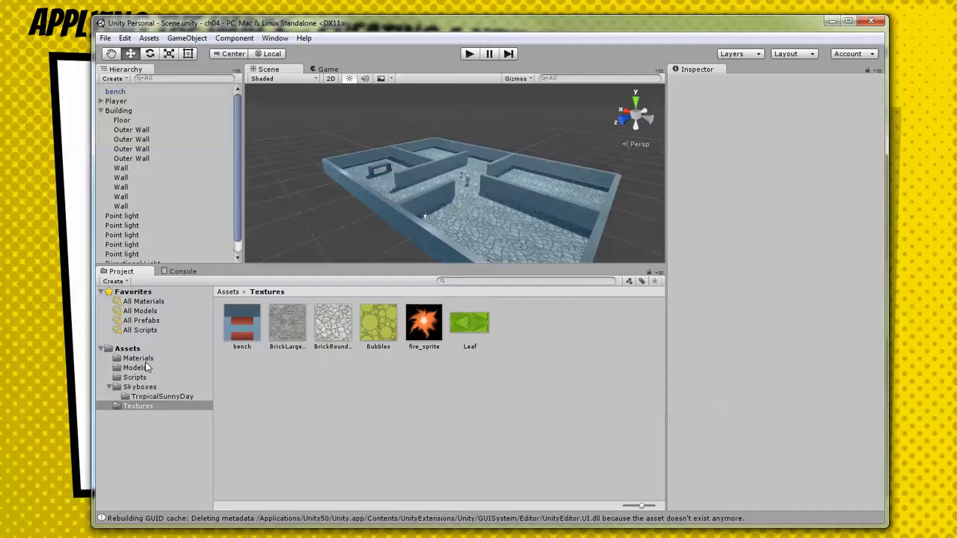
pyautogui.click(169, 359)
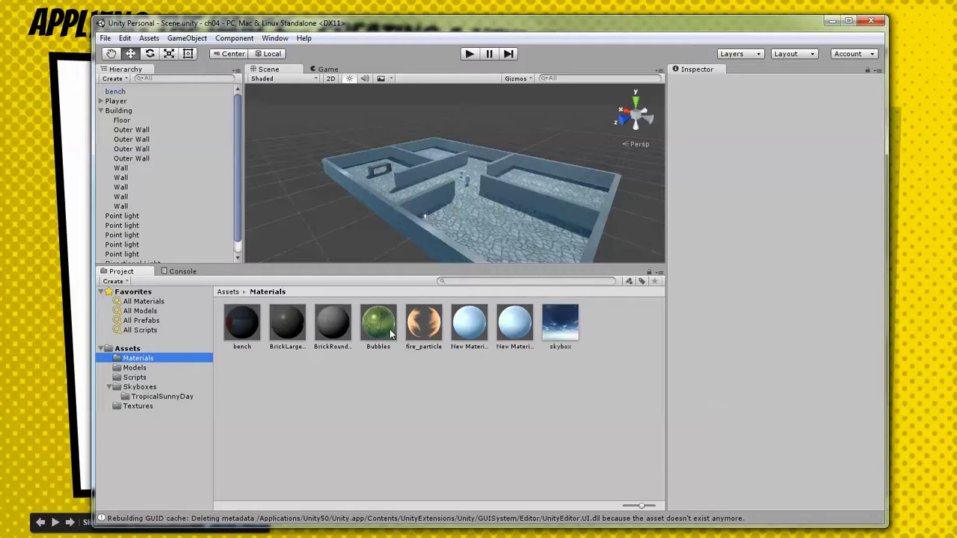
pyautogui.moveTo(383, 333); pyautogui.dragTo(538, 199)
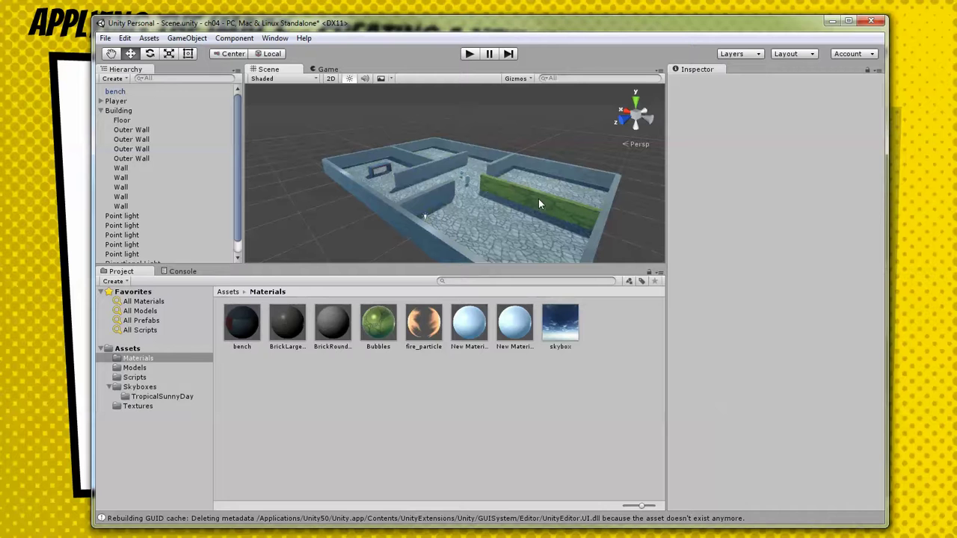
# Step: Set the Bubbles material's main map tiling to 8 in X
pyautogui.click(384, 316)
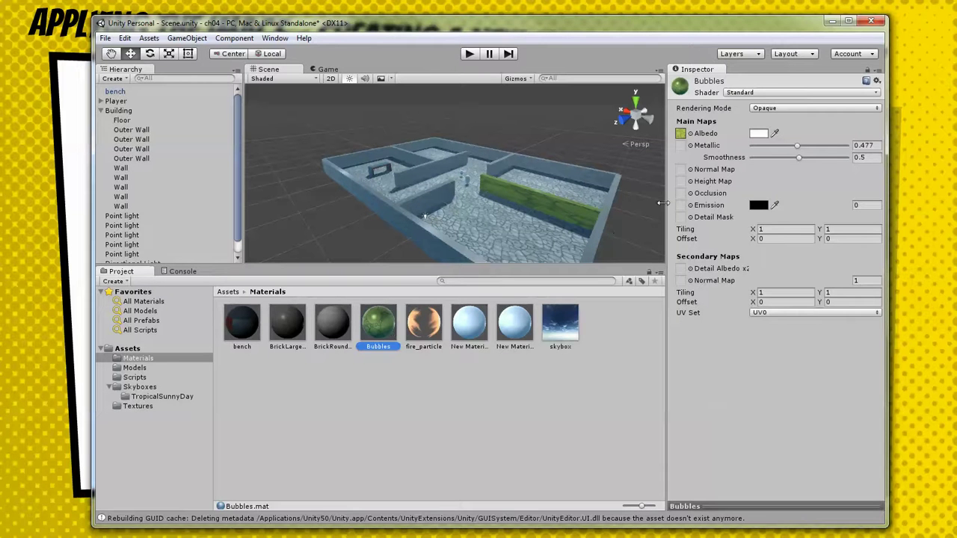
pyautogui.click(762, 229)
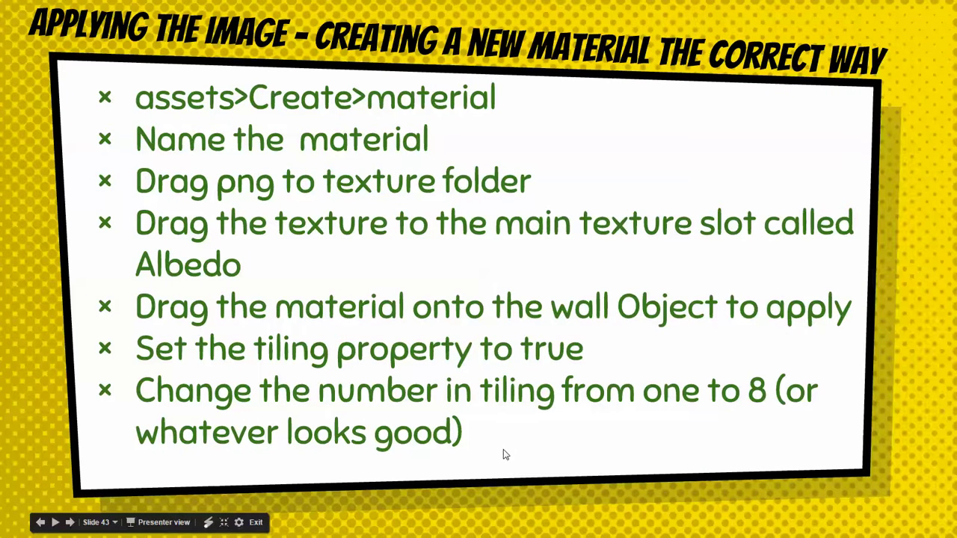
pyautogui.click(498, 462)
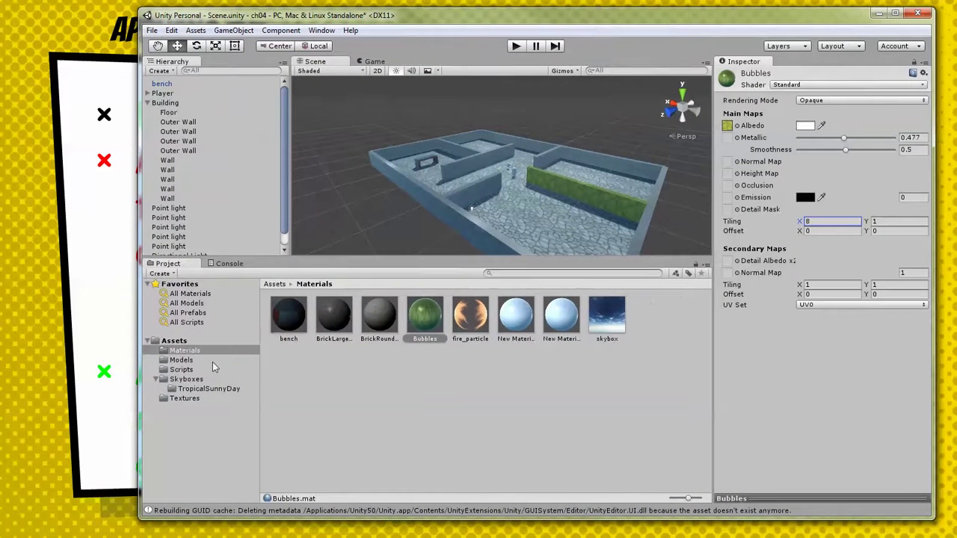
# Step: Apply the Leaf texture from the Textures folder directly to the short interior wall opposite the Bubbles wall in the scene
pyautogui.click(188, 398)
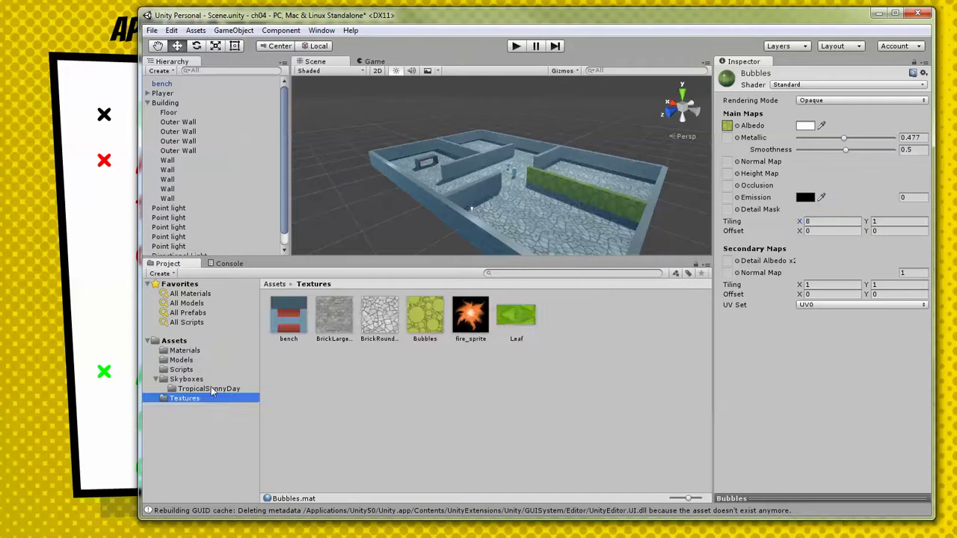
pyautogui.moveTo(516, 320); pyautogui.dragTo(473, 194)
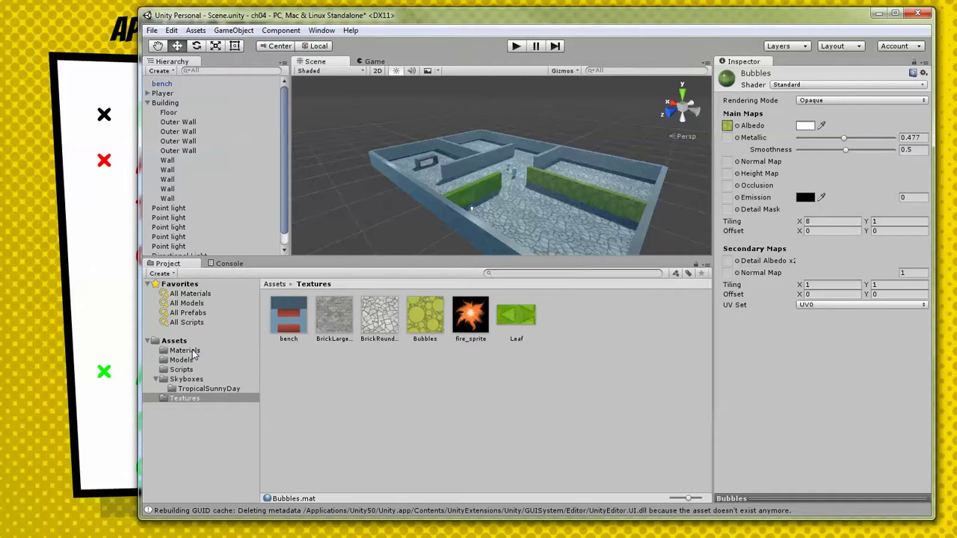
# Step: Set the main map tiling of the Leaf material in the Materials folder to 4 in both X and Y
pyautogui.click(214, 352)
pyautogui.click(518, 320)
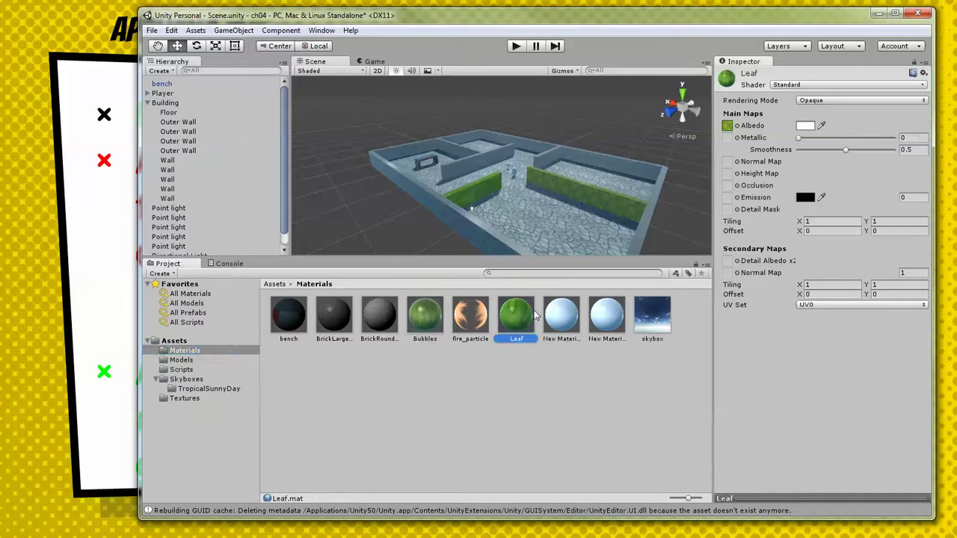
pyautogui.click(799, 139)
pyautogui.click(836, 220)
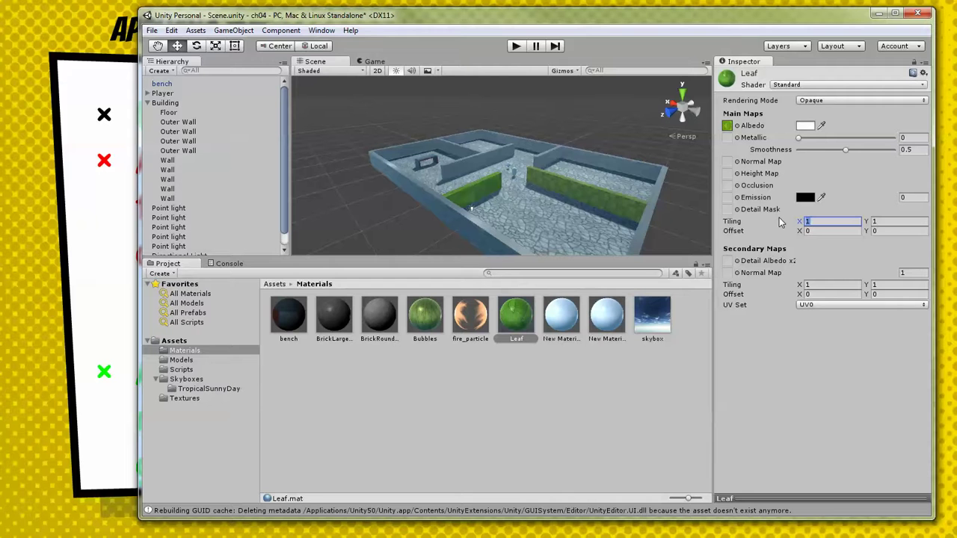
pyautogui.write('4')
pyautogui.click(875, 222)
pyautogui.write('4')
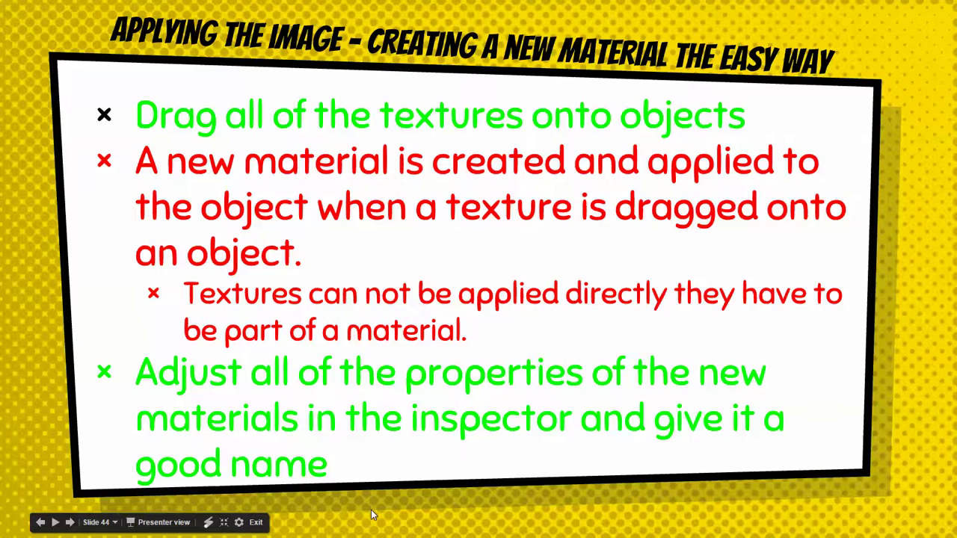
pyautogui.click(371, 510)
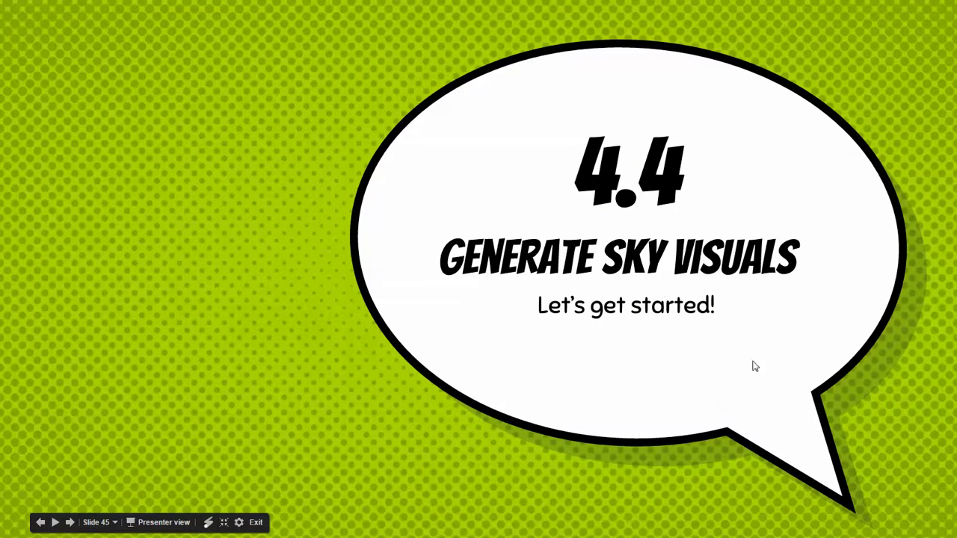